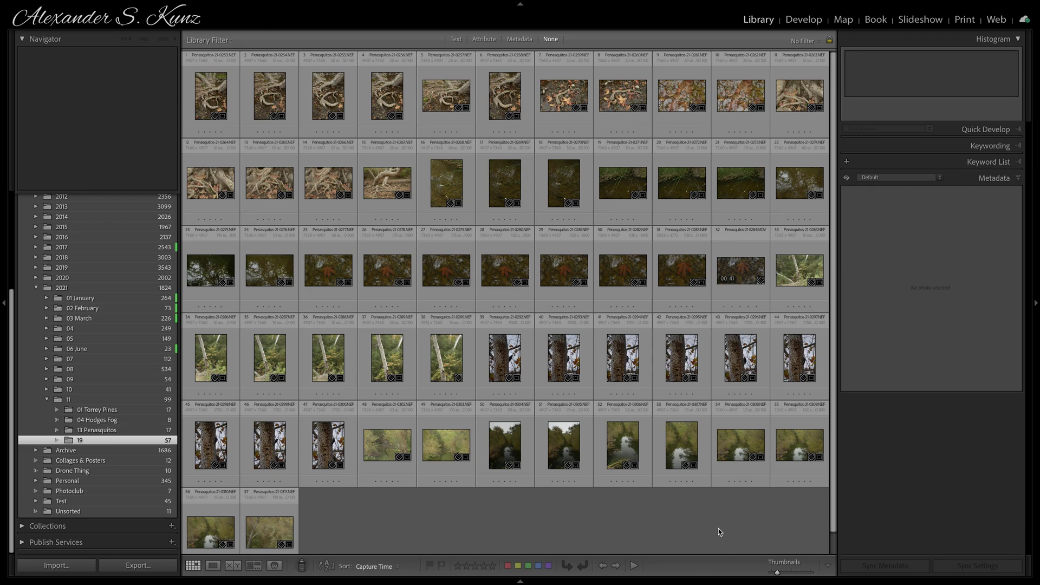
Step: Select all 57 photos and switch the Metadata panel to the Location field set
key(ctrl+a)
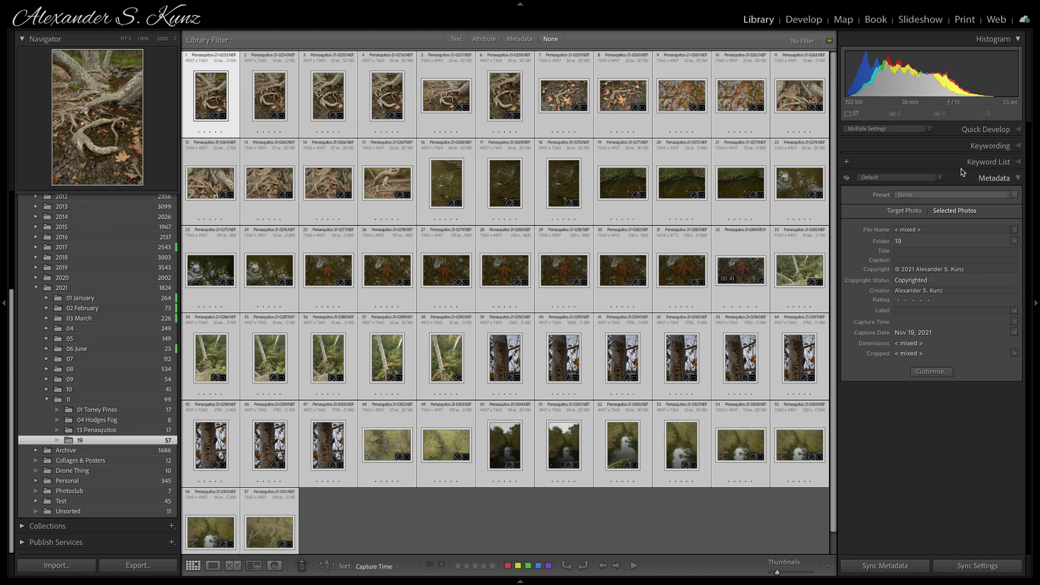
click(888, 179)
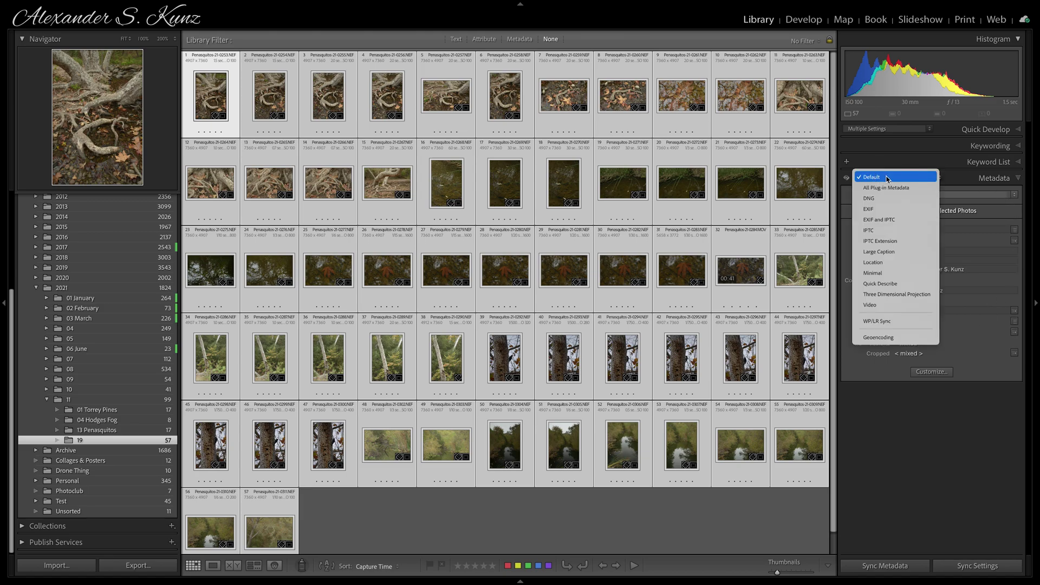
click(888, 264)
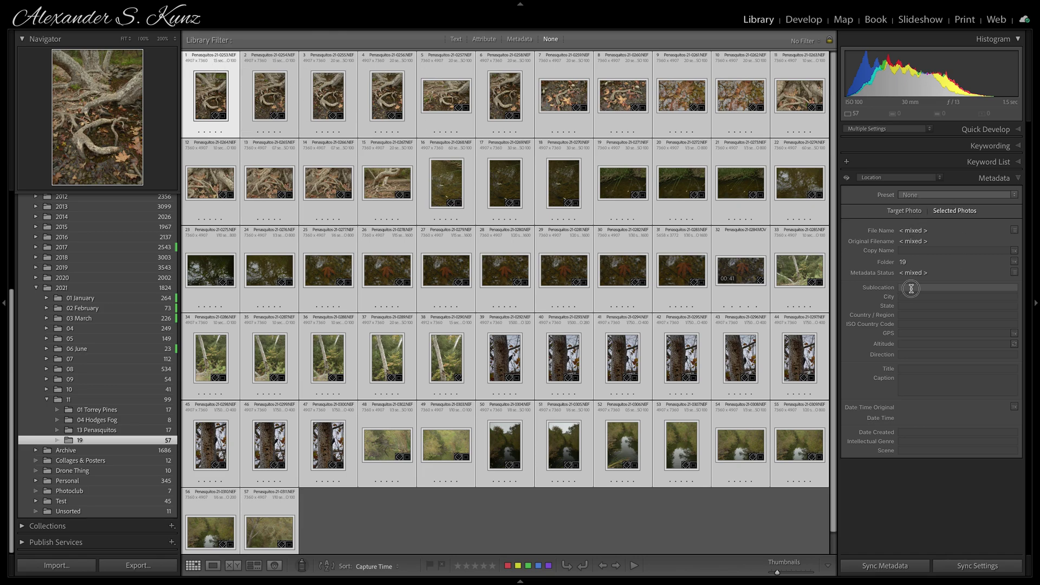
Step: Set the Sublocation of all photos to Los Peñasquitos Canyon Preserve
click(944, 288)
text(Los Peñasquitos Canyon Preserve)
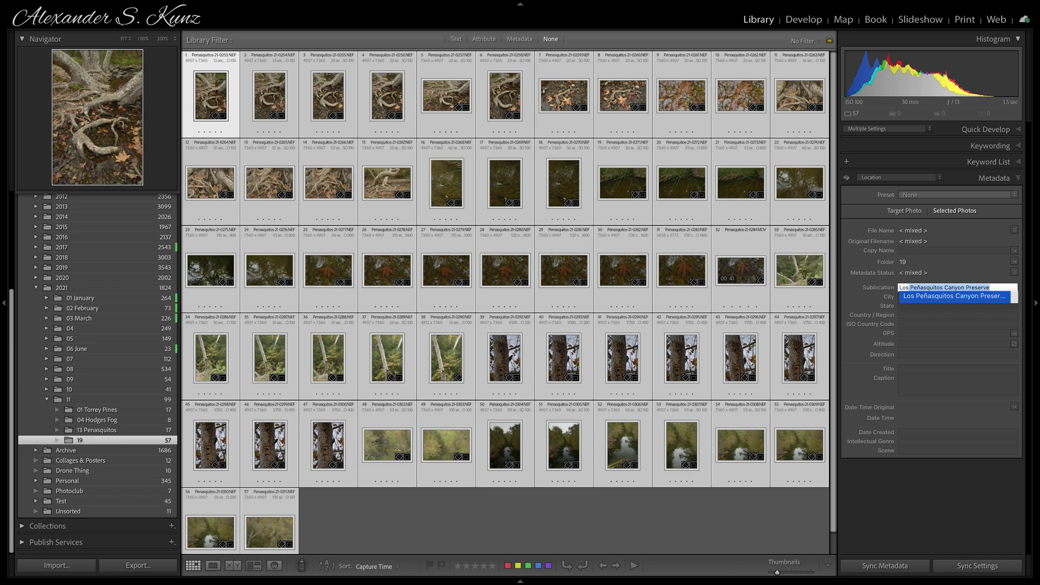
key(Return)
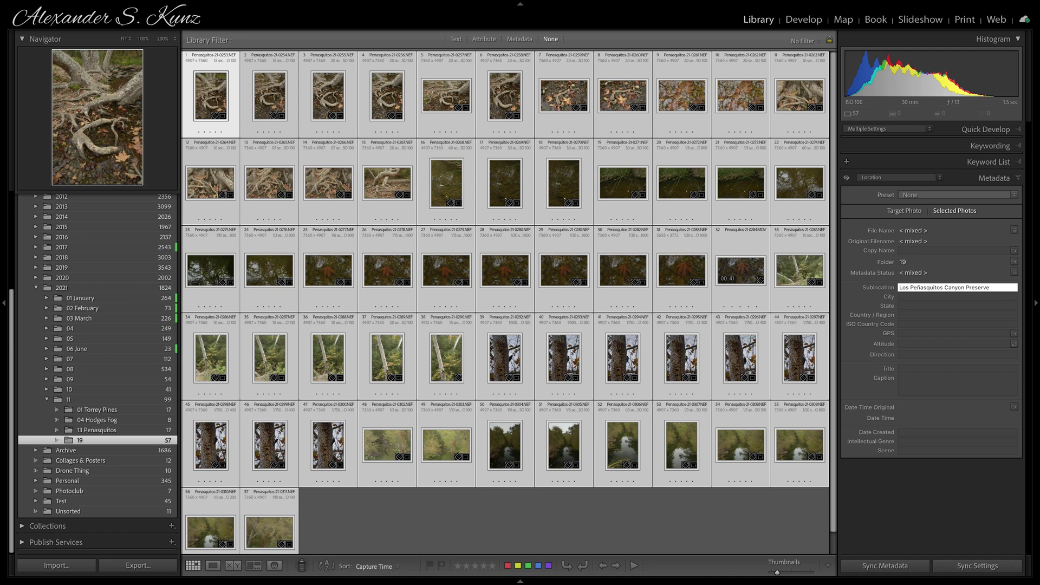
key(Tab)
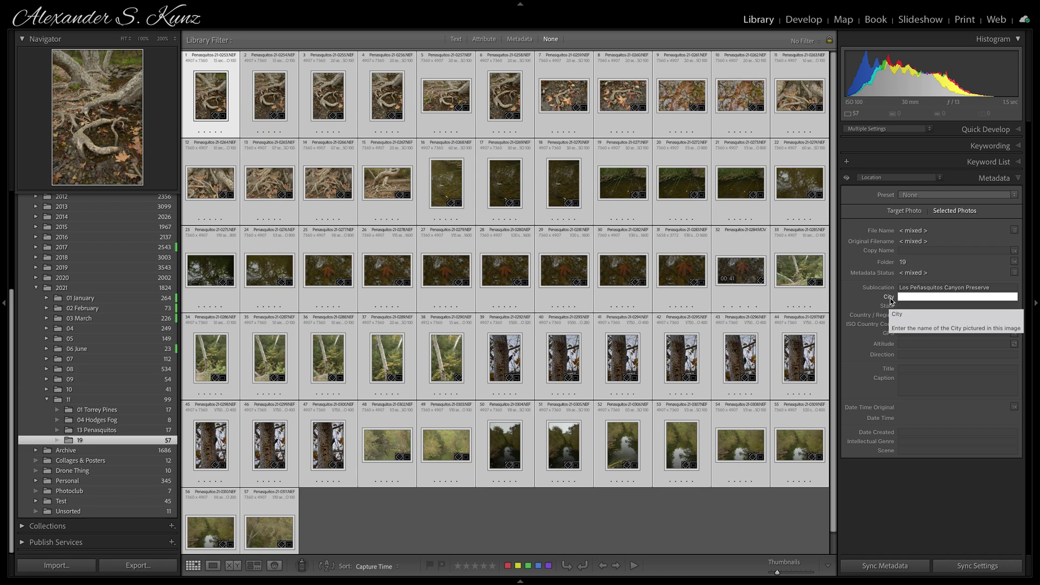
Step: Fill in San Diego, California, United States and ISO code US, then deselect all photos
click(890, 300)
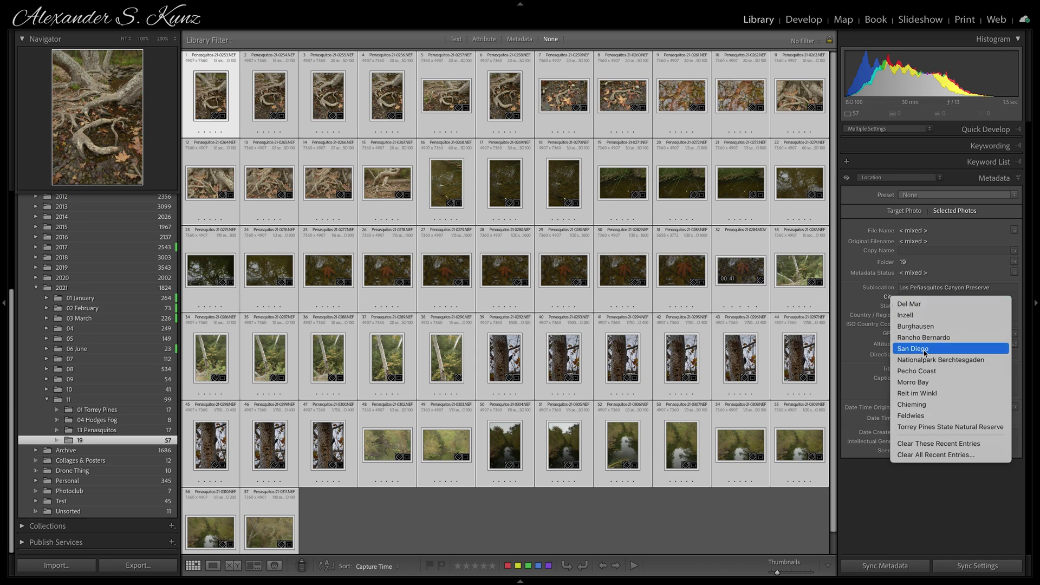
click(924, 350)
click(889, 311)
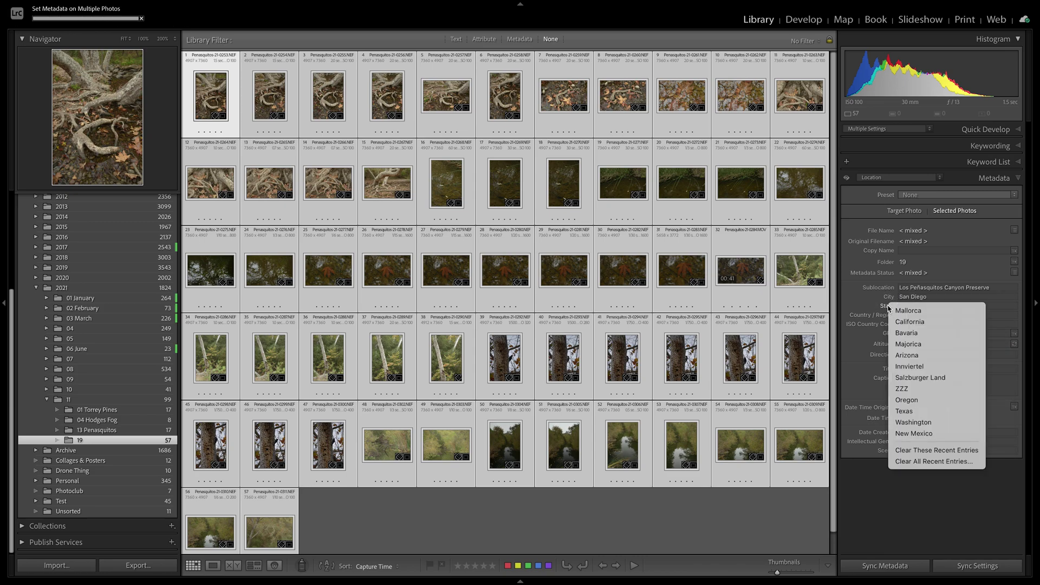
click(905, 320)
click(887, 319)
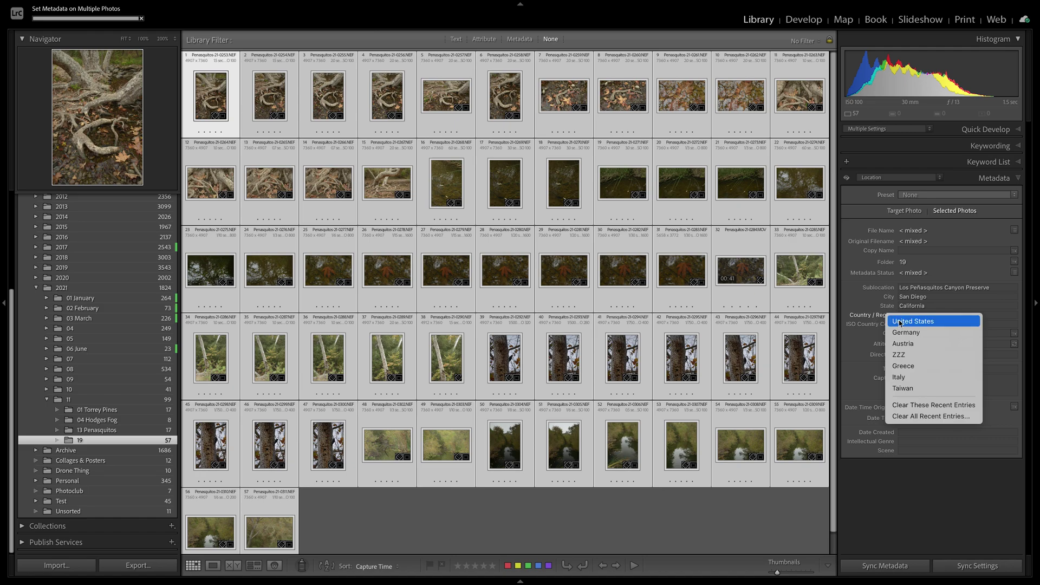
click(900, 321)
click(889, 325)
click(896, 329)
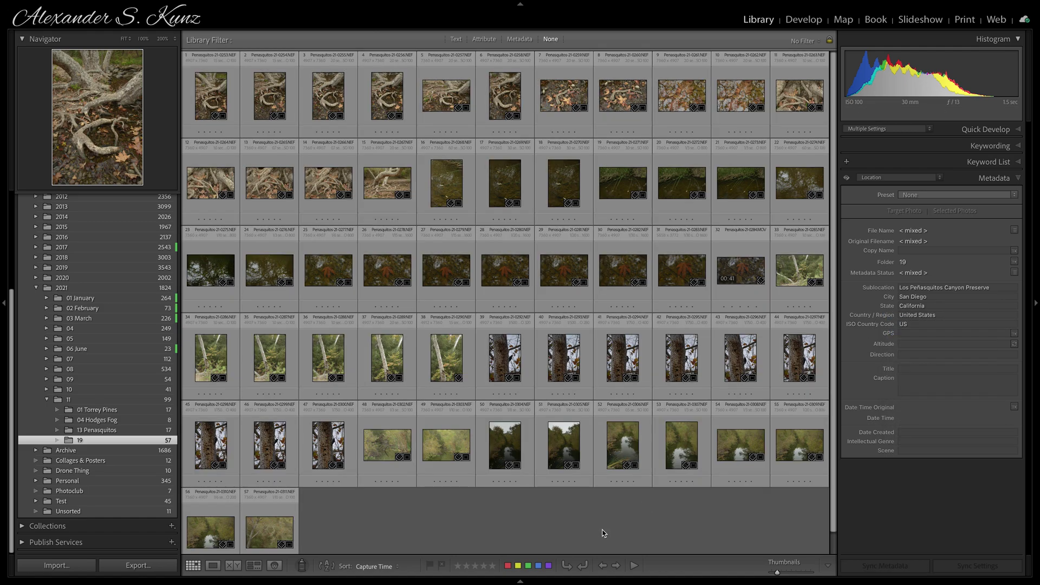
click(603, 533)
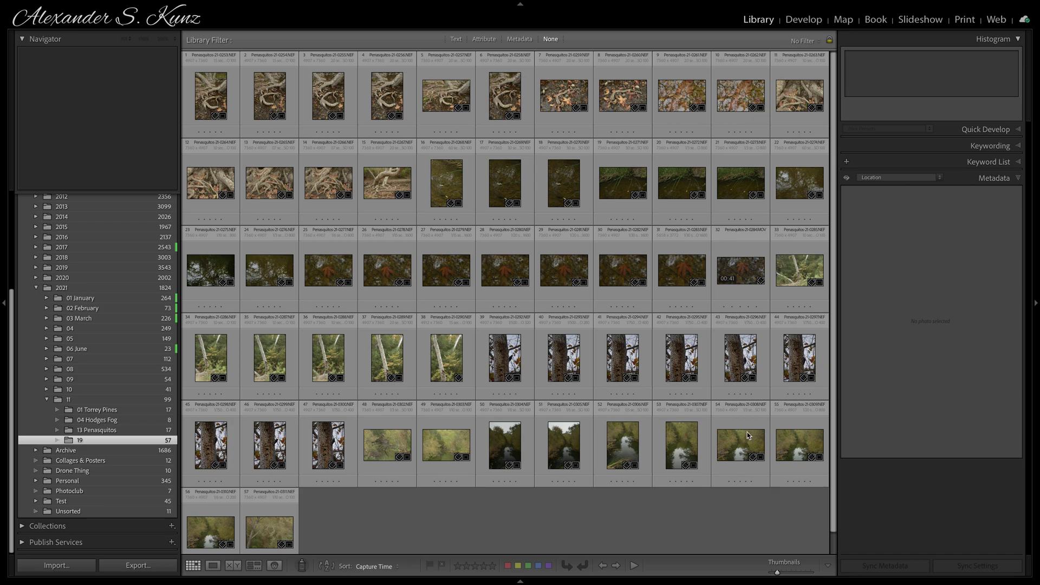
click(212, 105)
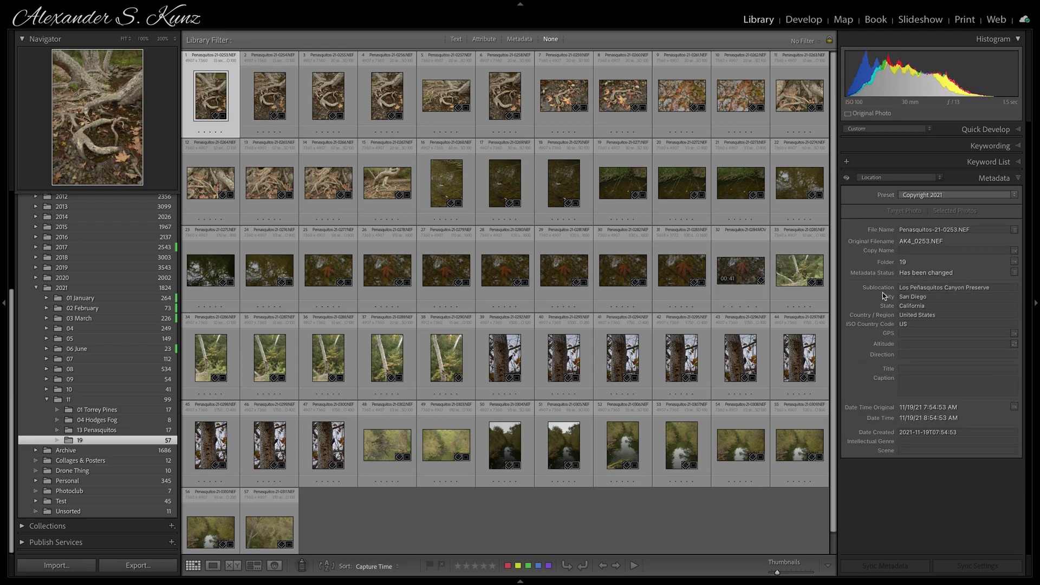
mouse_move(885, 328)
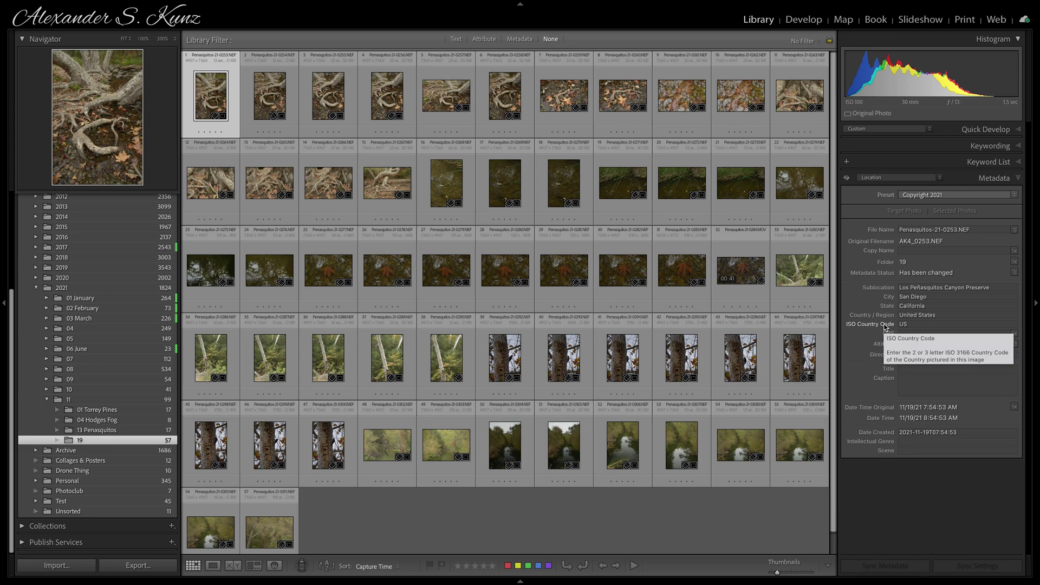
click(975, 146)
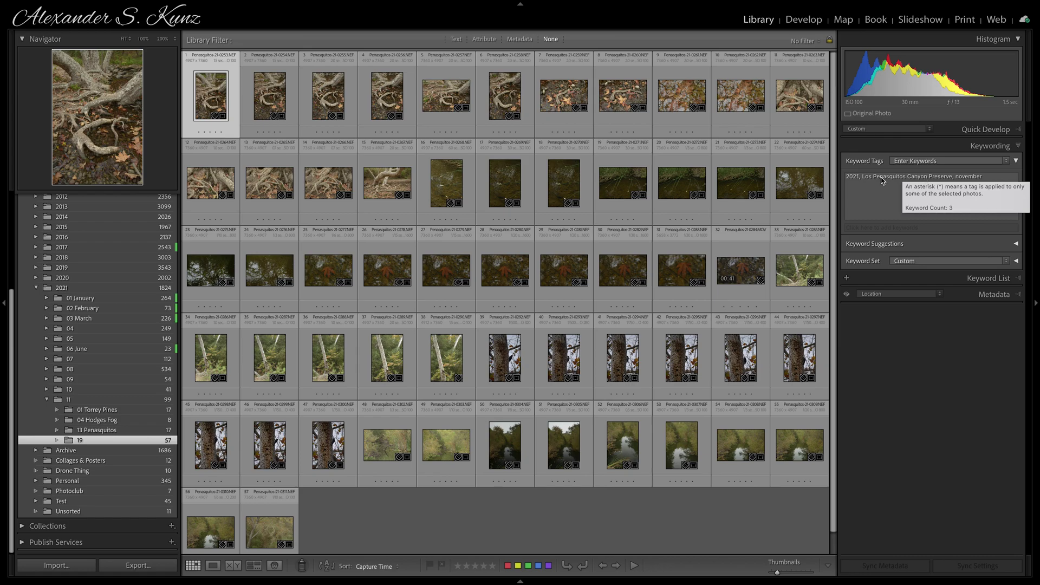
click(989, 296)
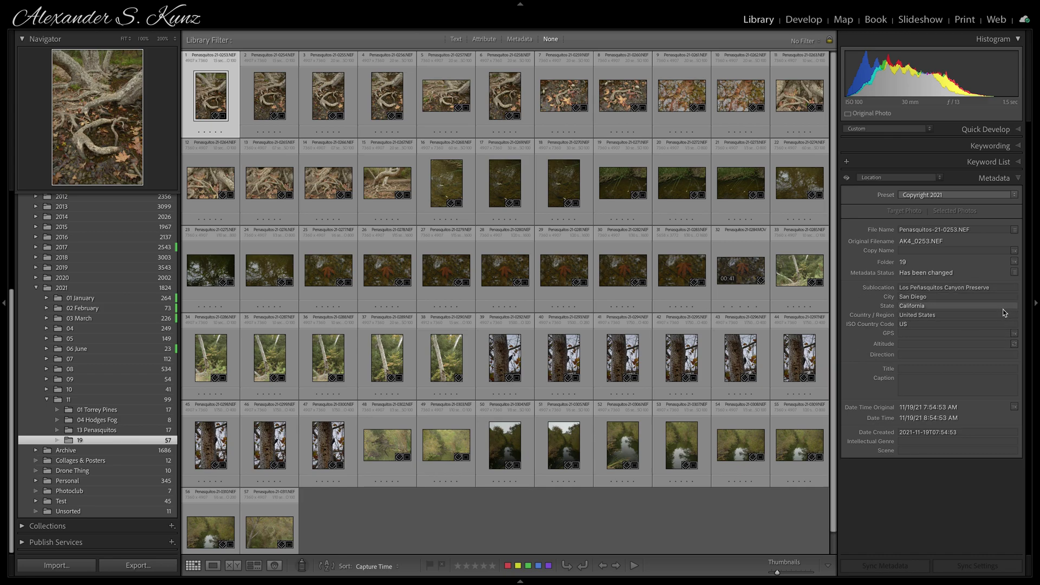
click(577, 517)
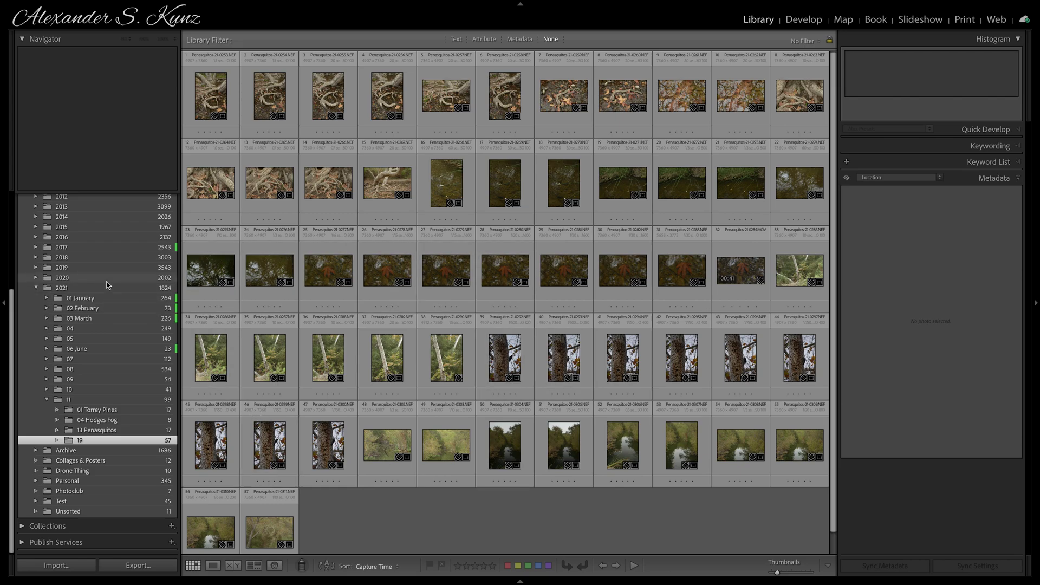
Step: Show All Photographs in the catalog and apply the Location Columns filter preset
scroll(107, 285, up, 5)
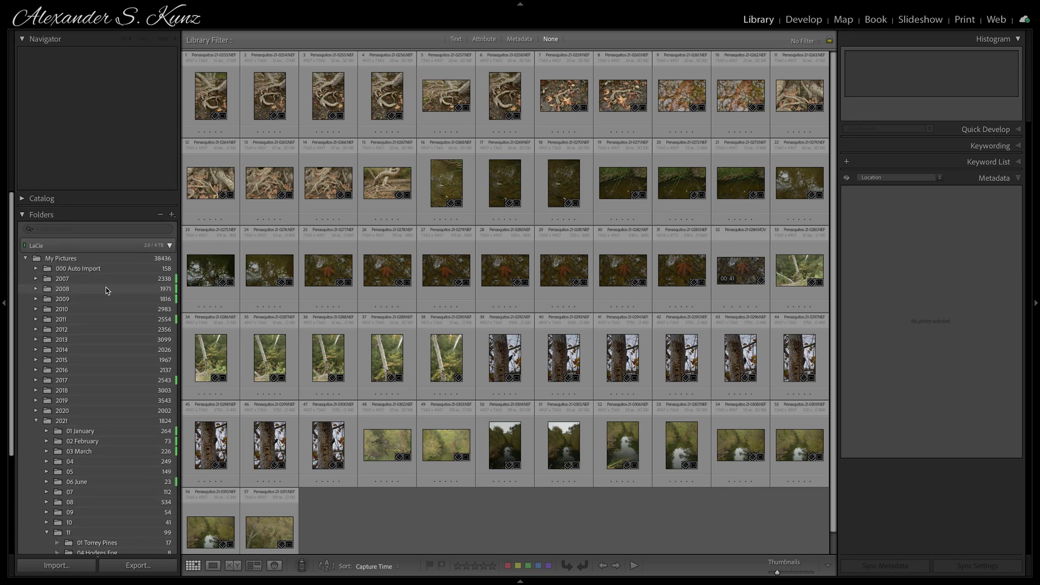
click(27, 199)
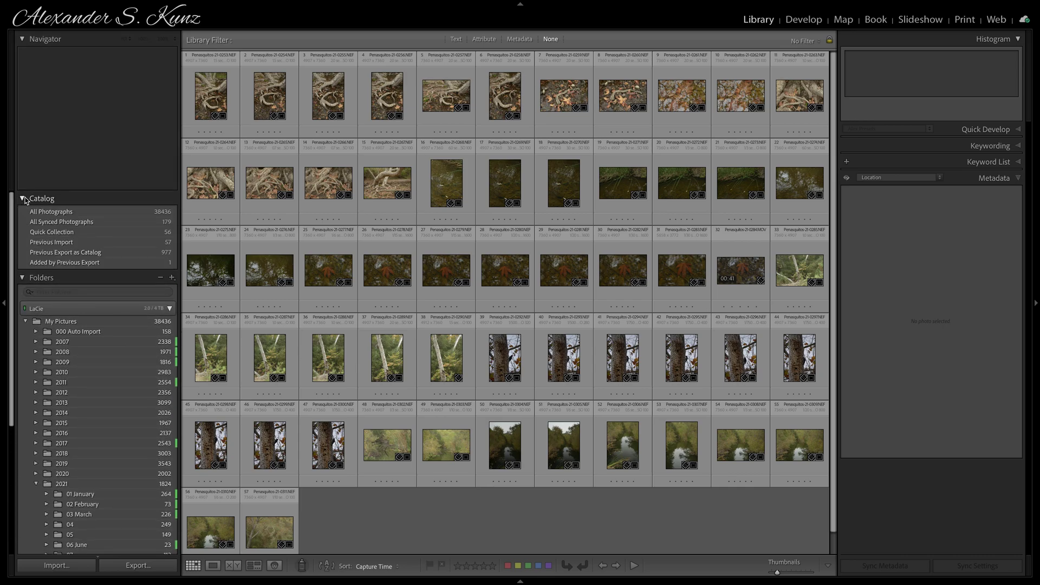
click(64, 212)
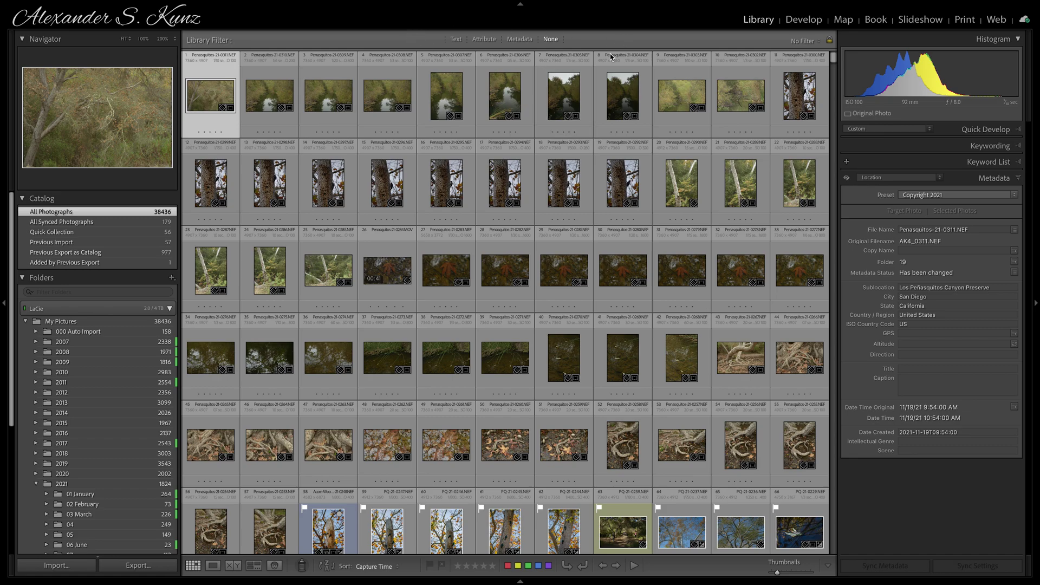
click(804, 43)
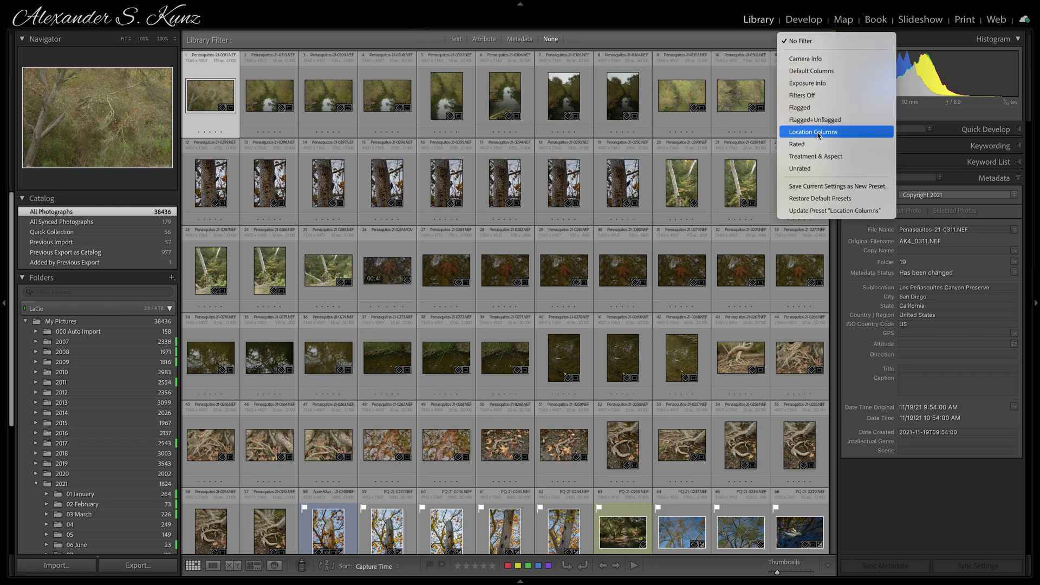
click(818, 133)
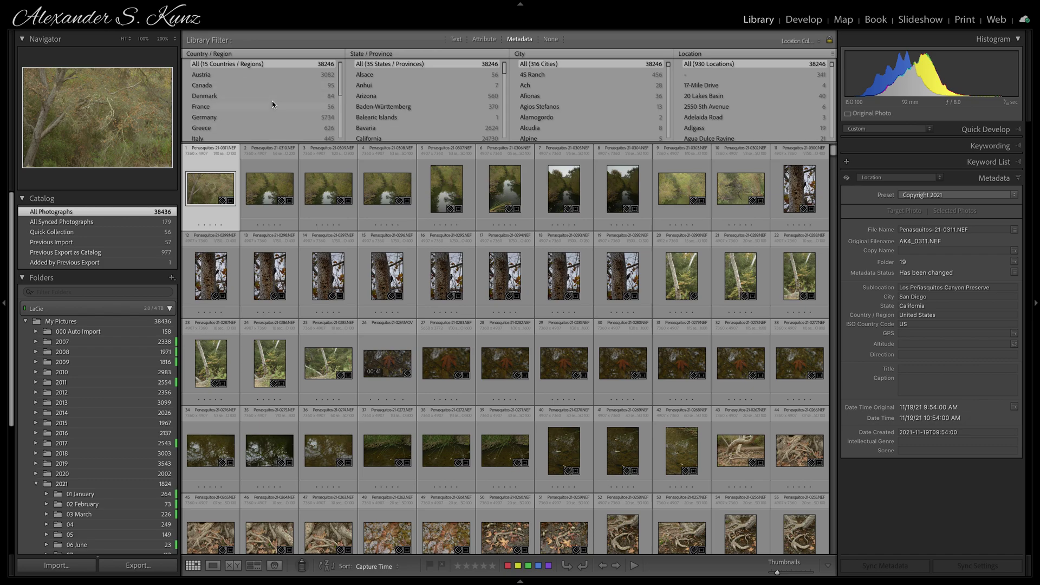
Step: Filter the catalog to the 43 photos under Unknown Country / Region
scroll(272, 101, down, 1)
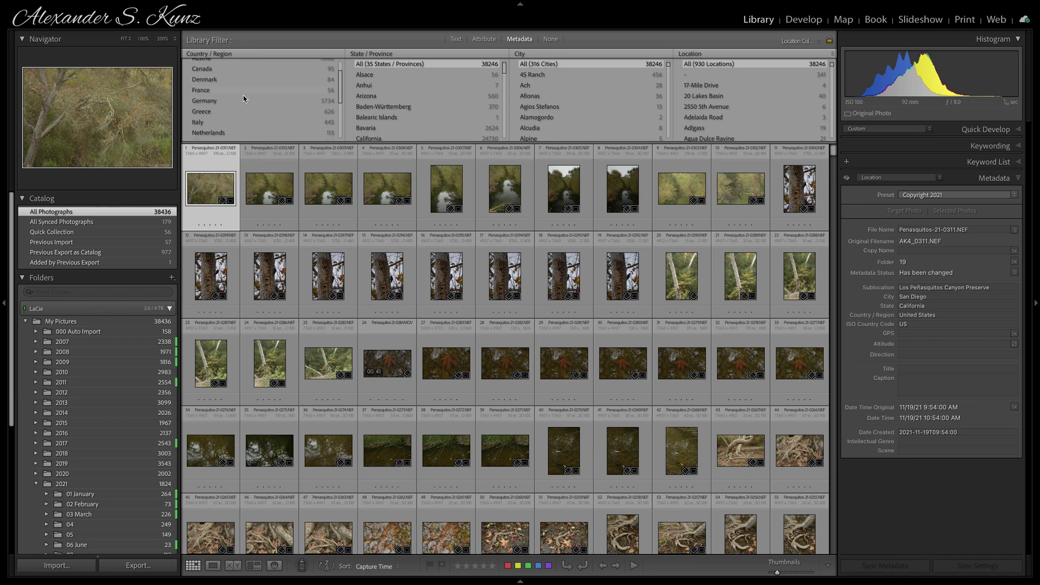
scroll(277, 103, down, 4)
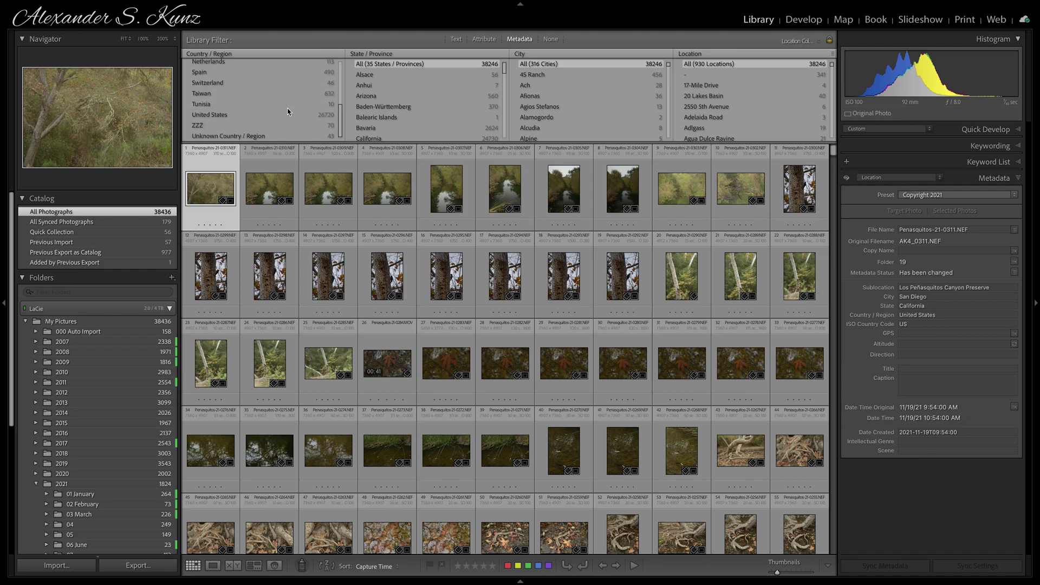
click(244, 137)
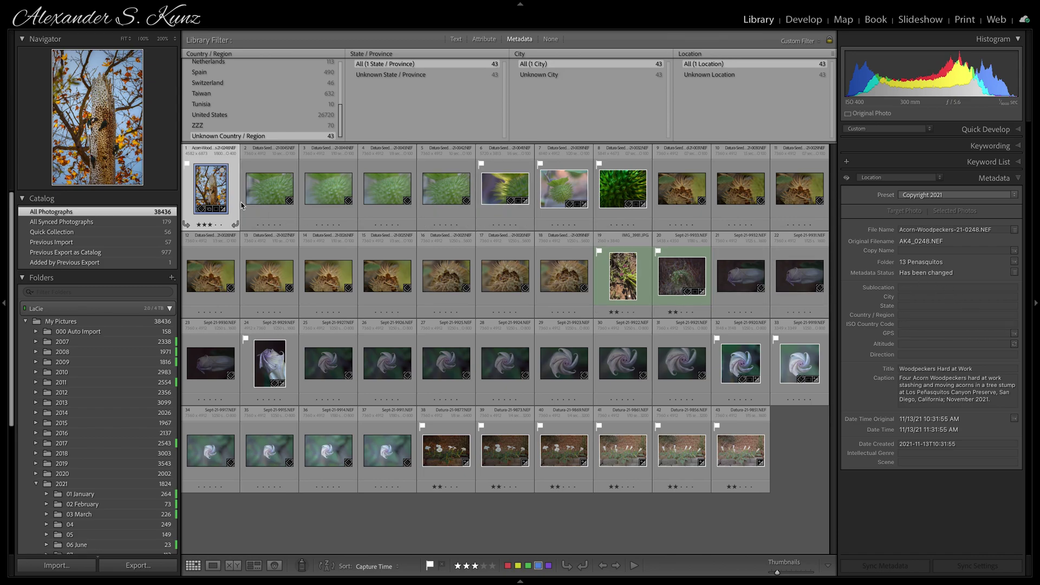
Step: Jump to the woodpecker photo's folder, 13 Penasquitos, and reveal the filmstrip
right_click(212, 190)
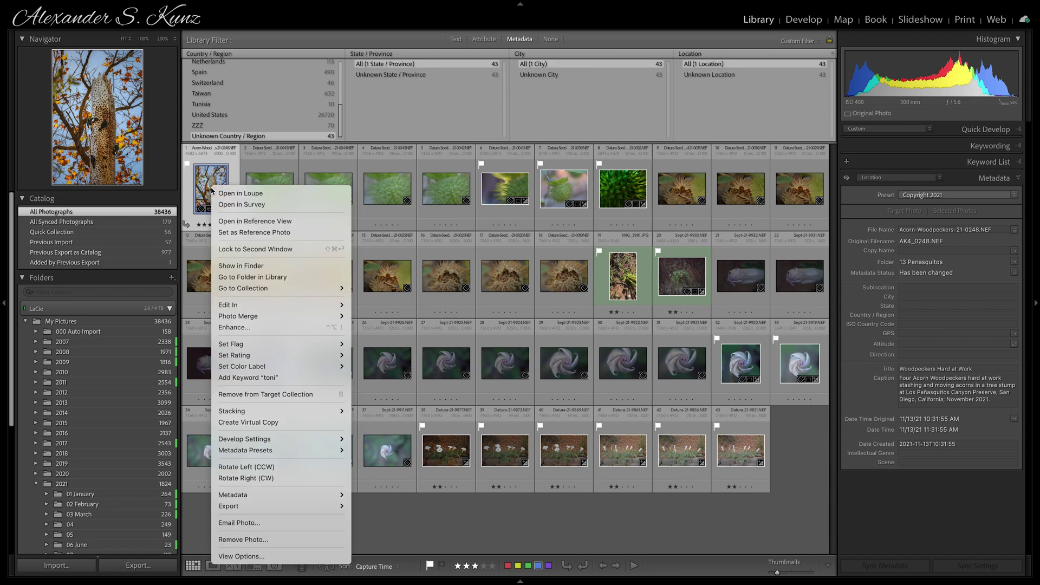
click(276, 278)
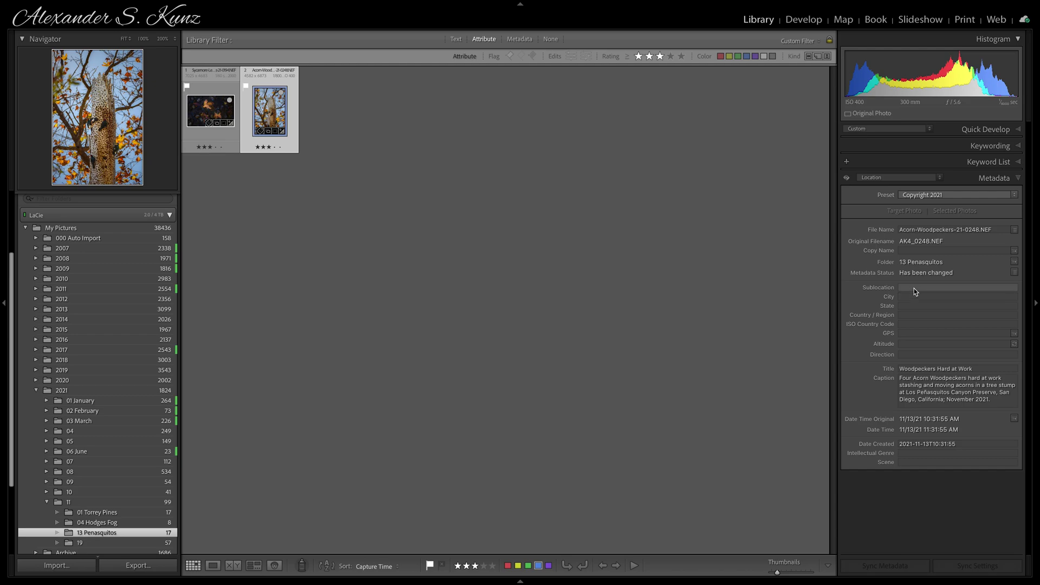
click(521, 582)
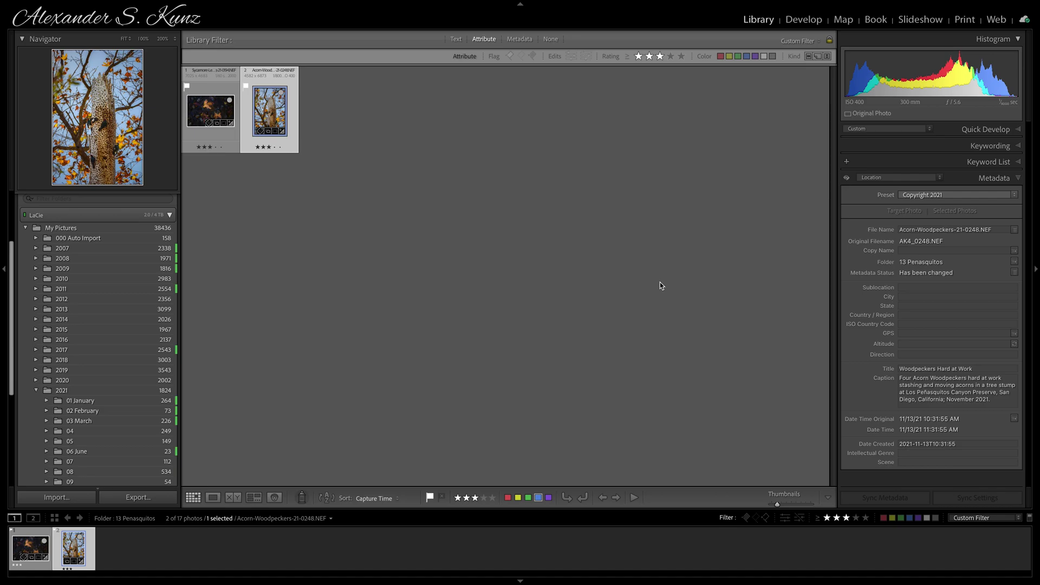
Step: In the Map module, pin the woodpecker photo beside Peñasquitos Creek Crossing
click(843, 20)
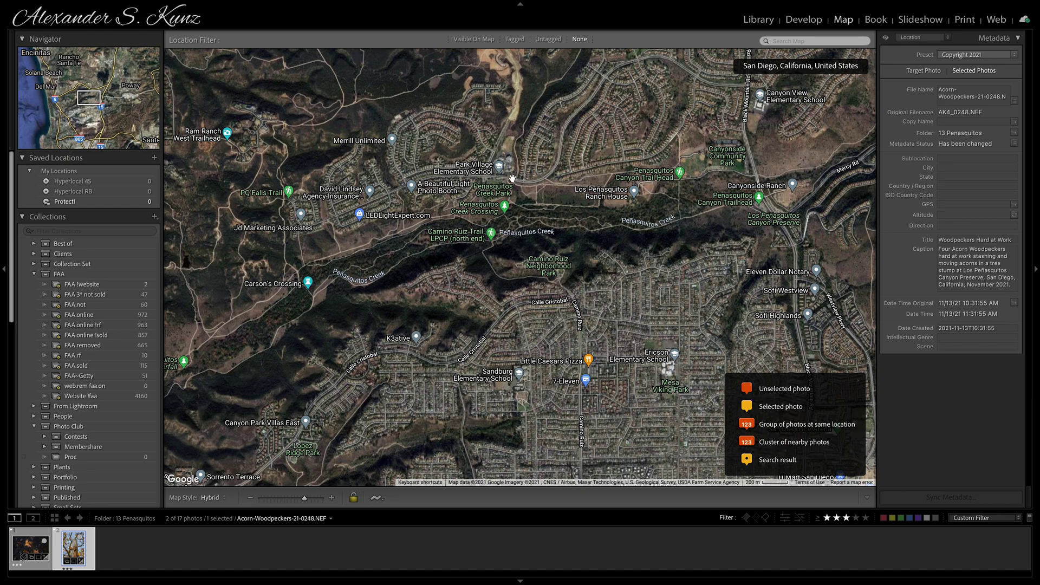
click(791, 41)
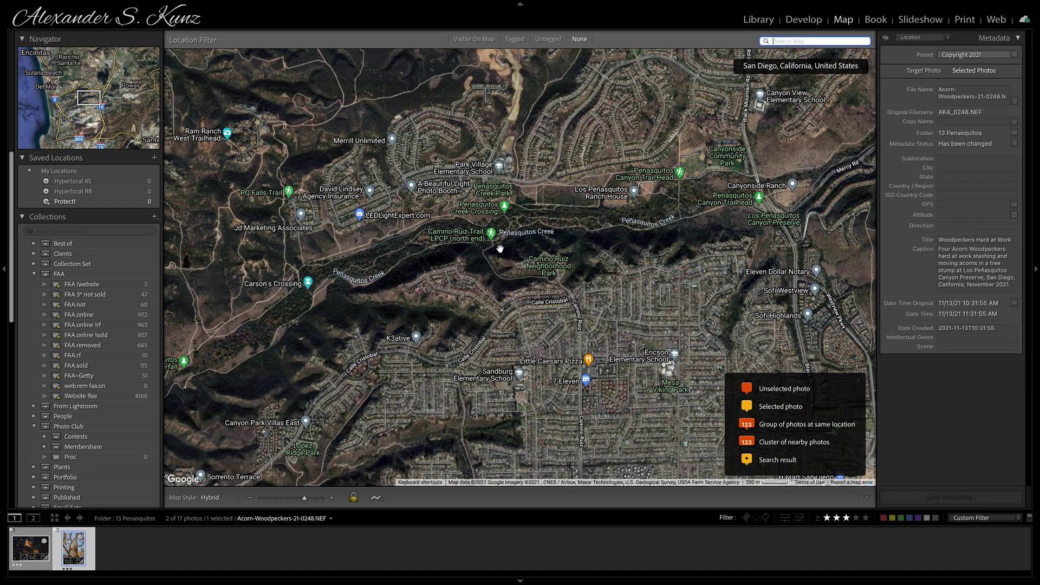
mouse_move(71, 548)
mouse_down()
mouse_move(297, 470)
mouse_move(523, 286)
mouse_move(518, 222)
mouse_up()
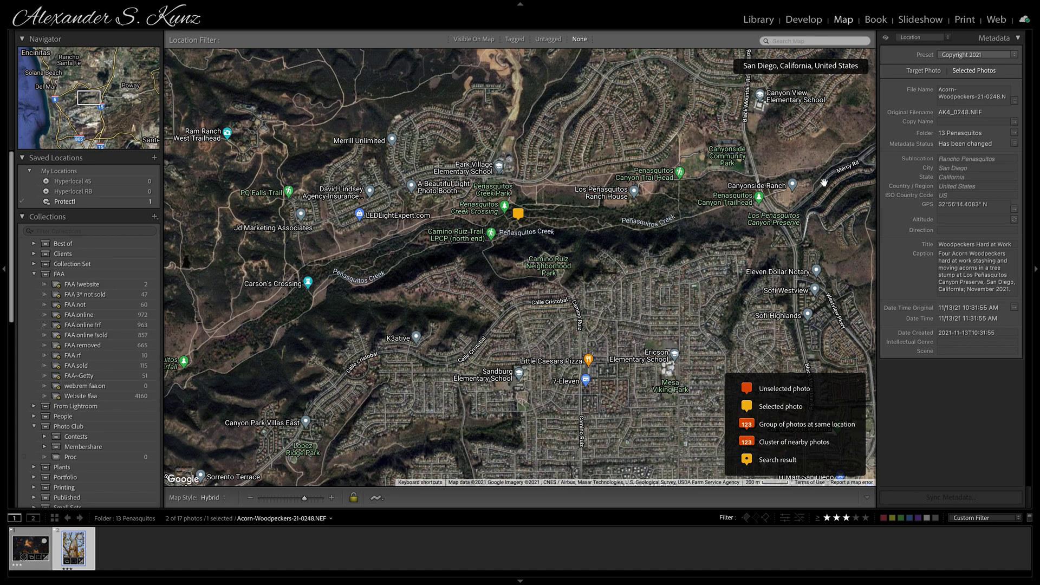
Step: Reset the filter to All Countries / Regions and return to folder 19's 57 photos in Library
click(762, 22)
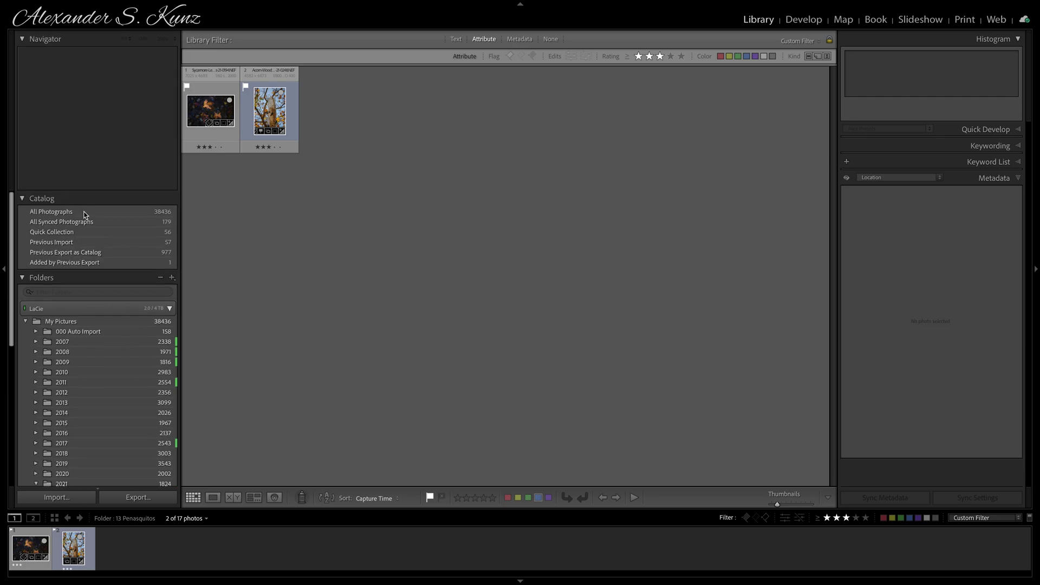
click(86, 212)
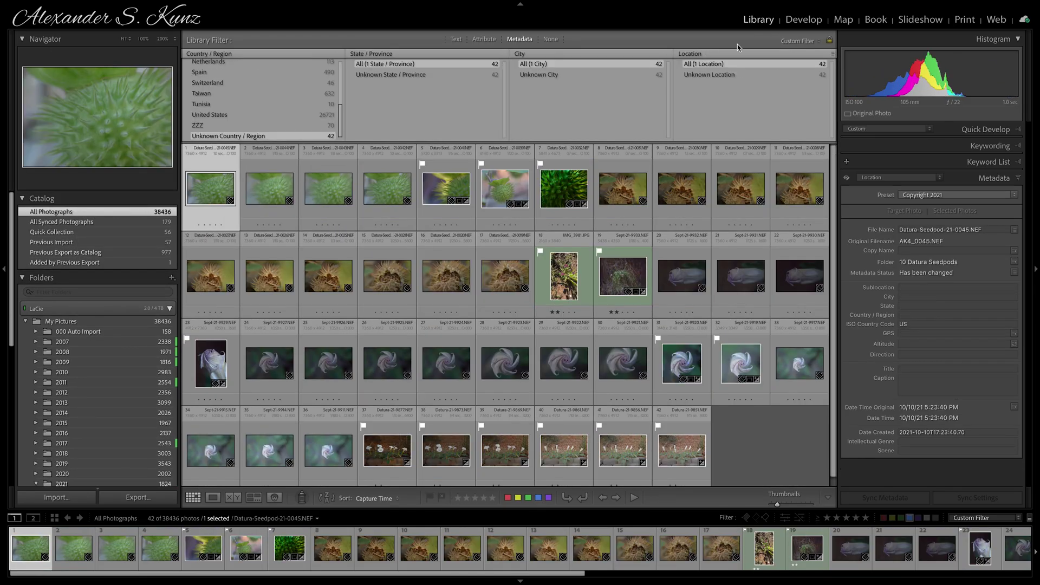
scroll(271, 130, up, 5)
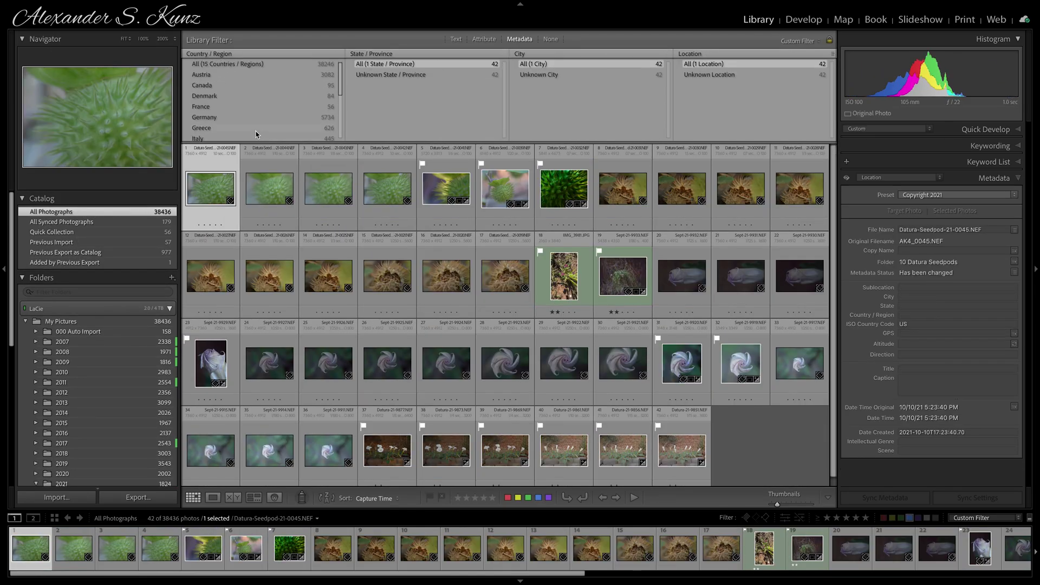
click(226, 65)
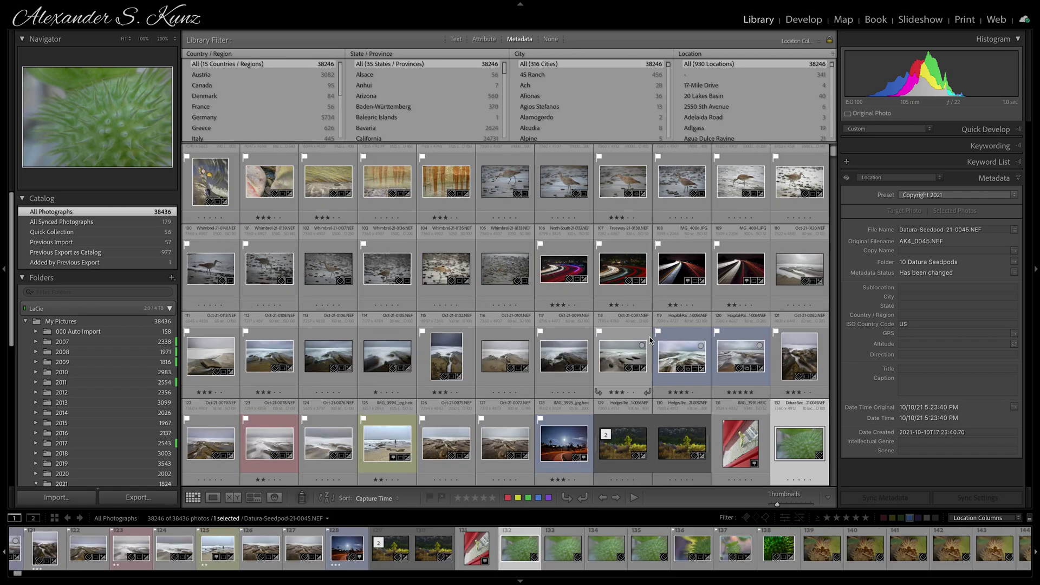
scroll(127, 352, down, 5)
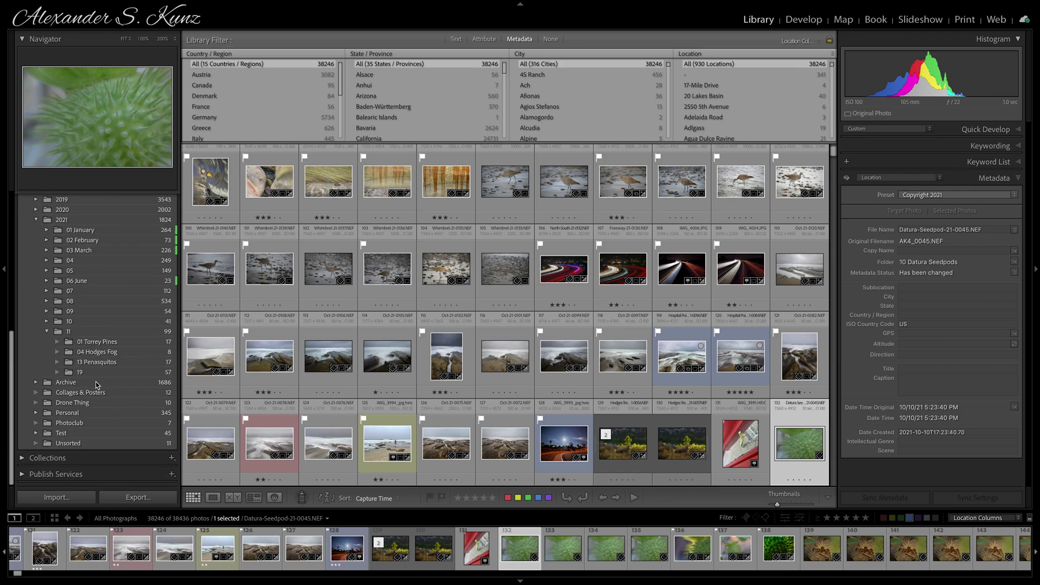
click(102, 372)
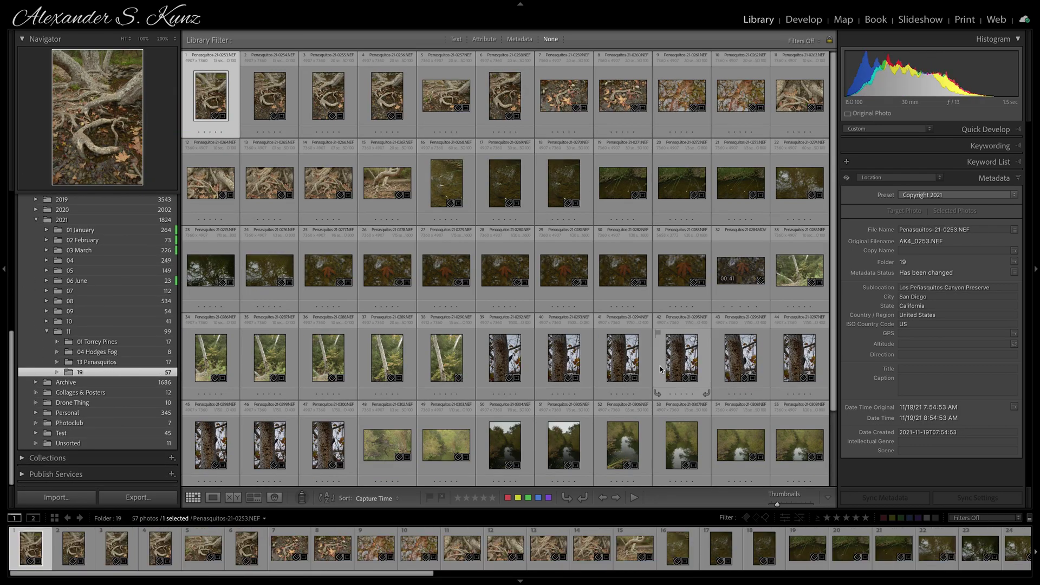